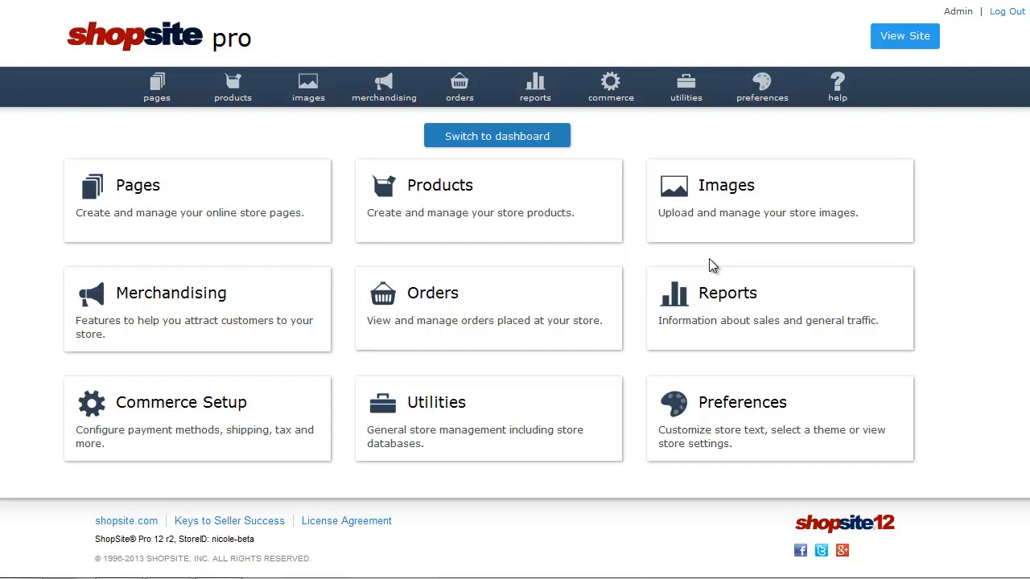
Open the form for adding a new associate from the merchandising tools
left_click(380, 103)
left_click(630, 163)
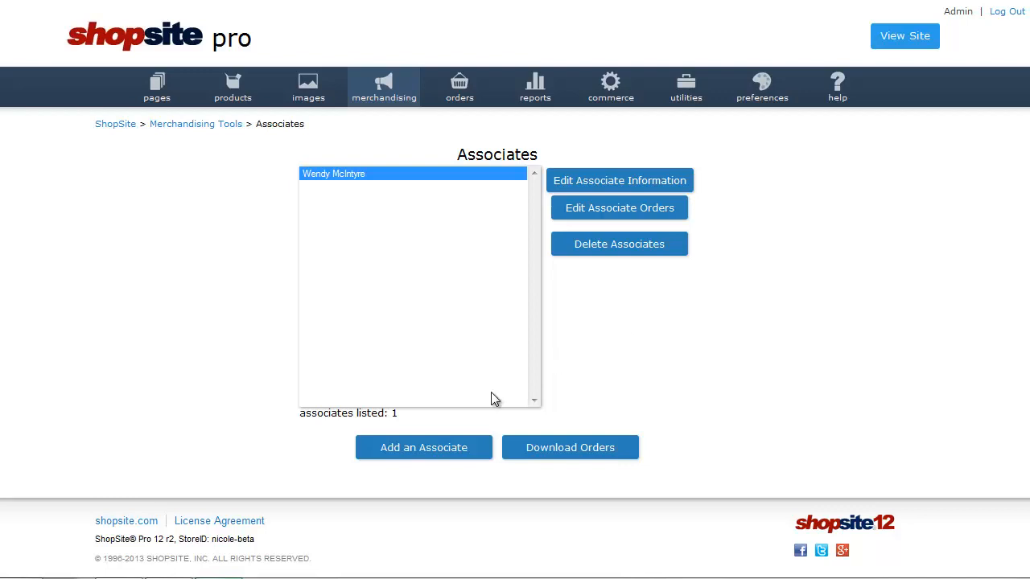
left_click(437, 450)
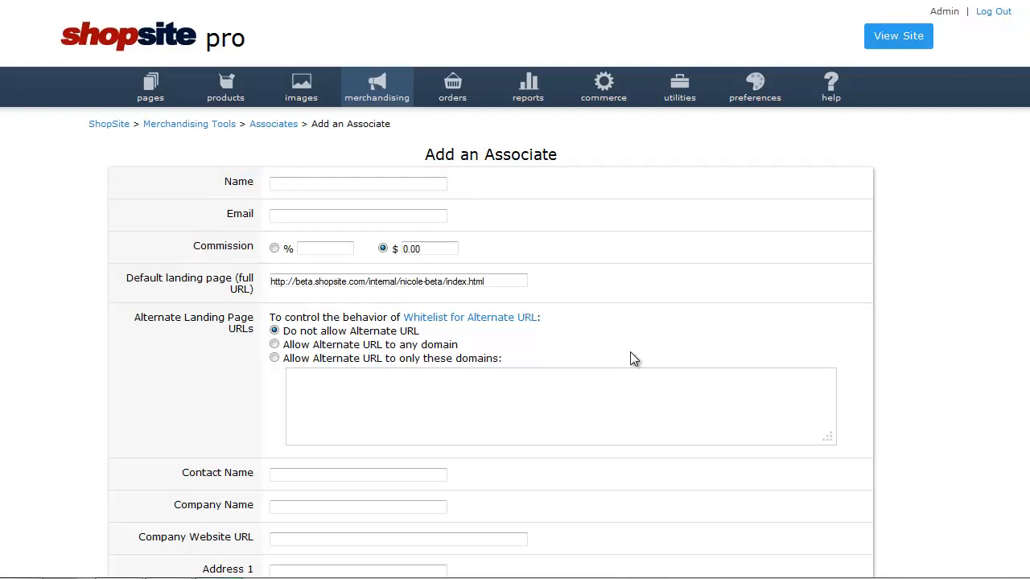
Enter the new associate's name and e-mail address
left_click(373, 190)
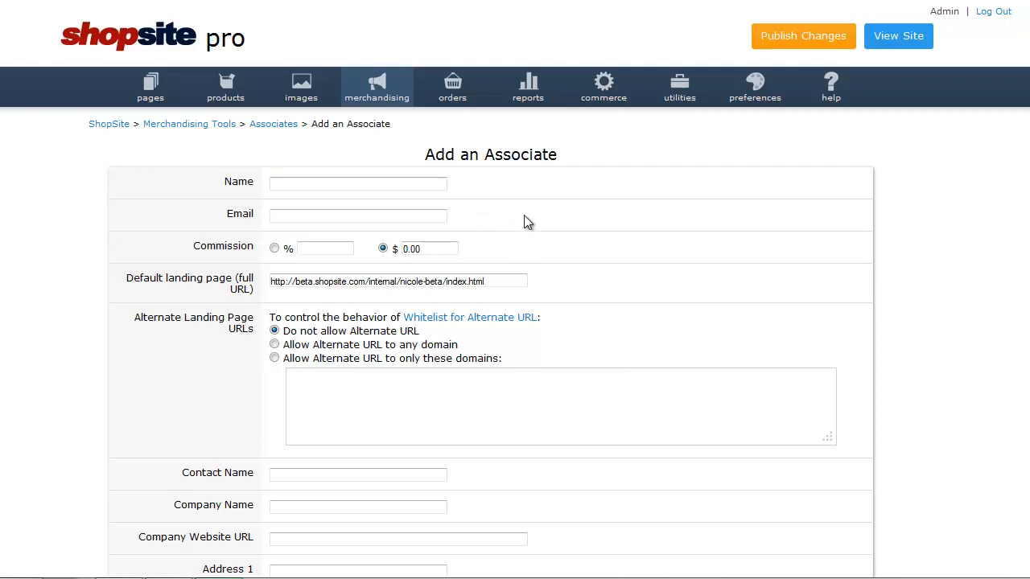
left_click(386, 188)
type("John")
key("Tab")
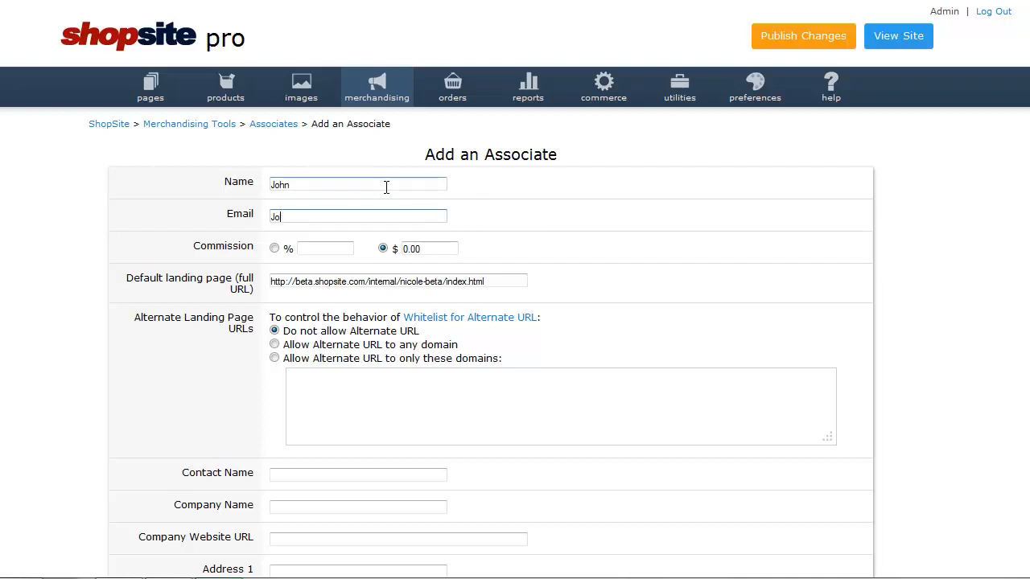
Set the associate's commission to 3 percent instead of a fixed dollar amount
left_click(273, 249)
left_click(314, 249)
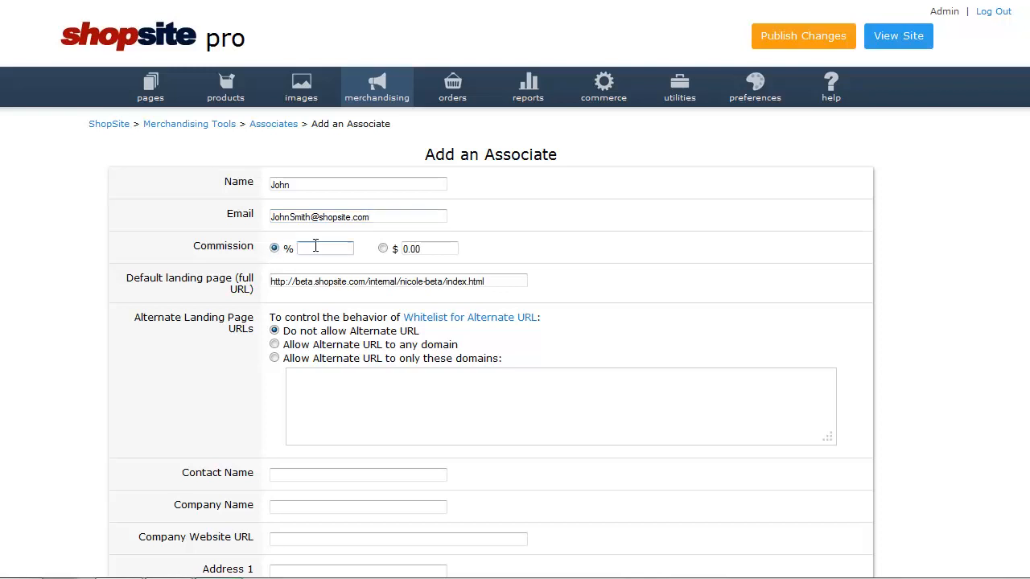
type("3")
Change the page name in the default landing page URL to sand-bucket-set.html
left_click_drag(500, 279, 448, 284)
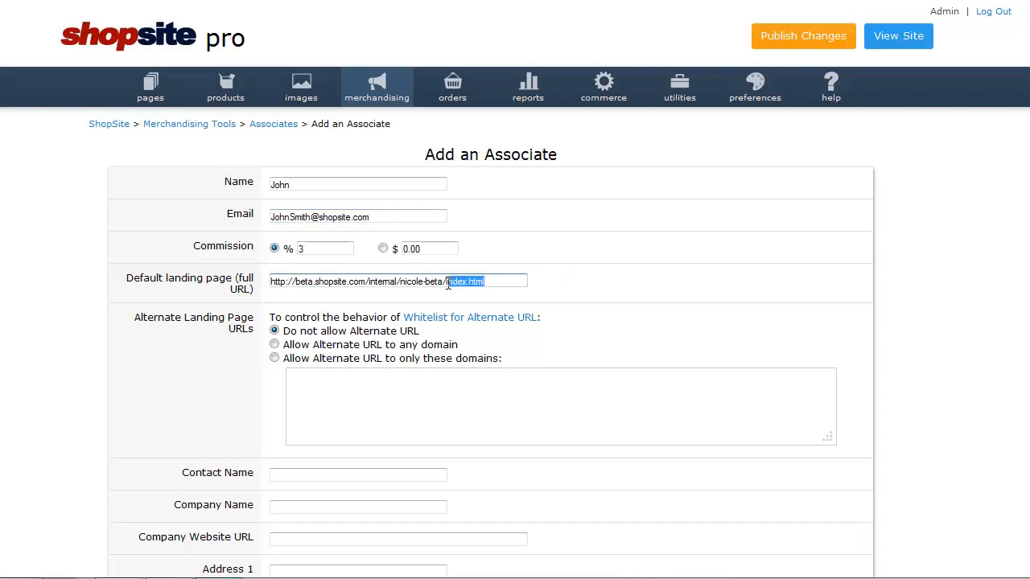
type("sand-bucket-set.html")
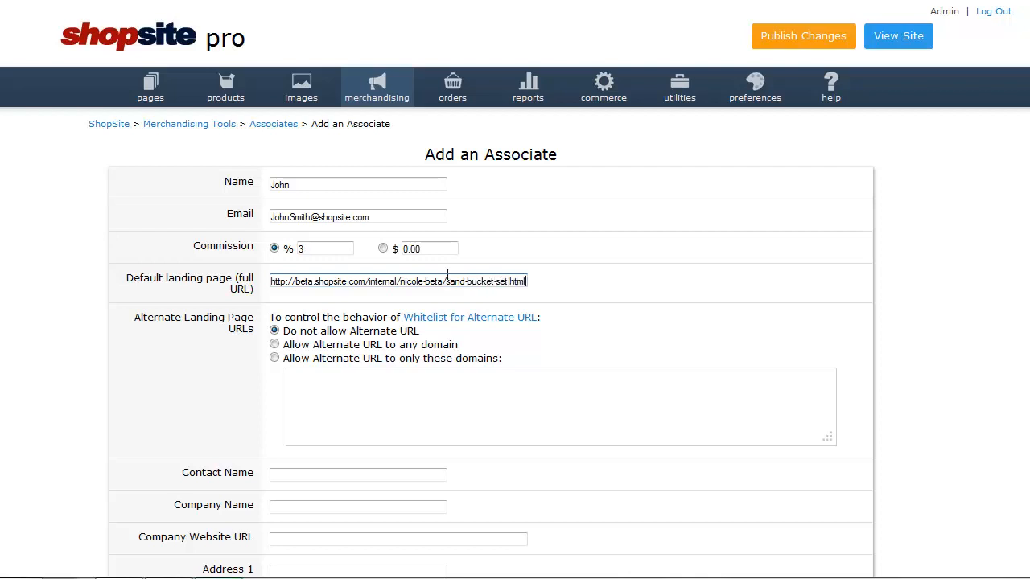
left_click(630, 322)
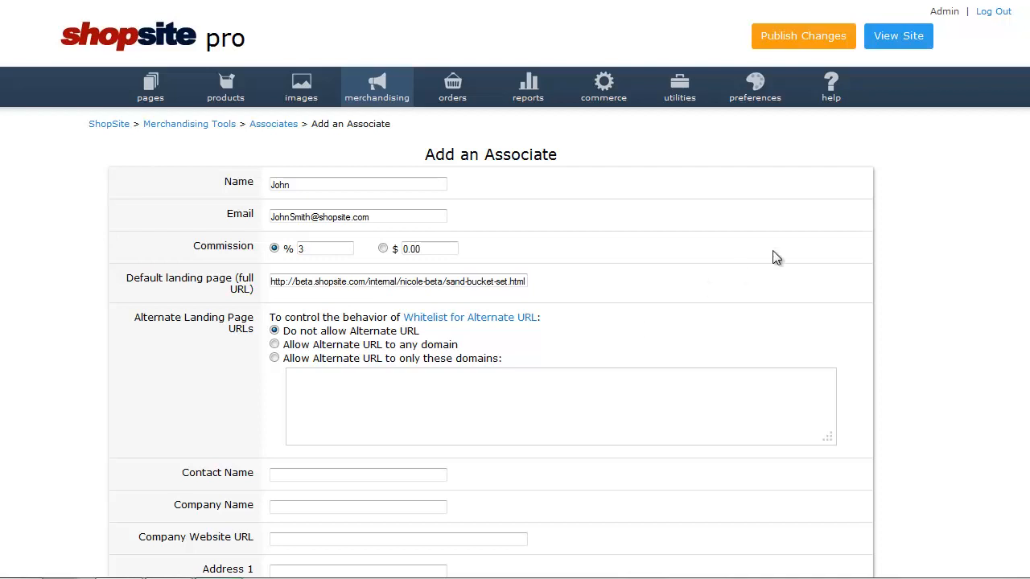
Enter PayPal as the associate's payout method
scroll(1022, 271, "down", 3)
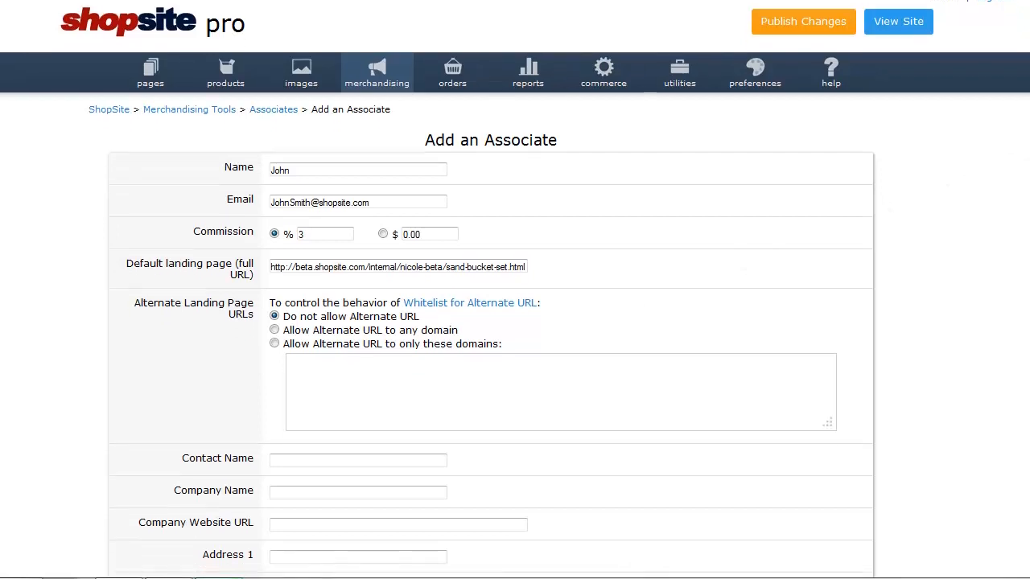
scroll(1015, 322, "down", 5)
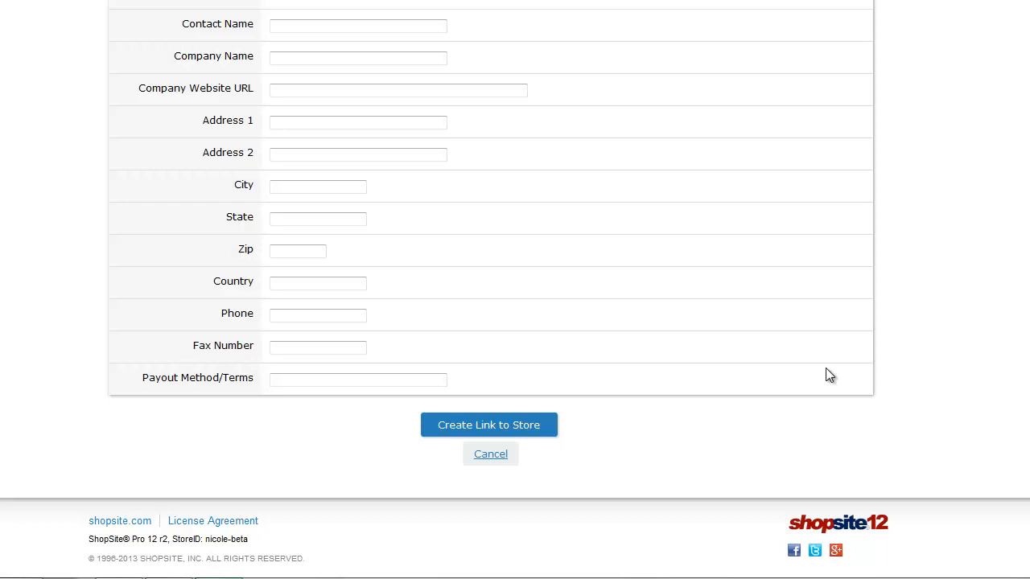
left_click(424, 376)
type("PayPal")
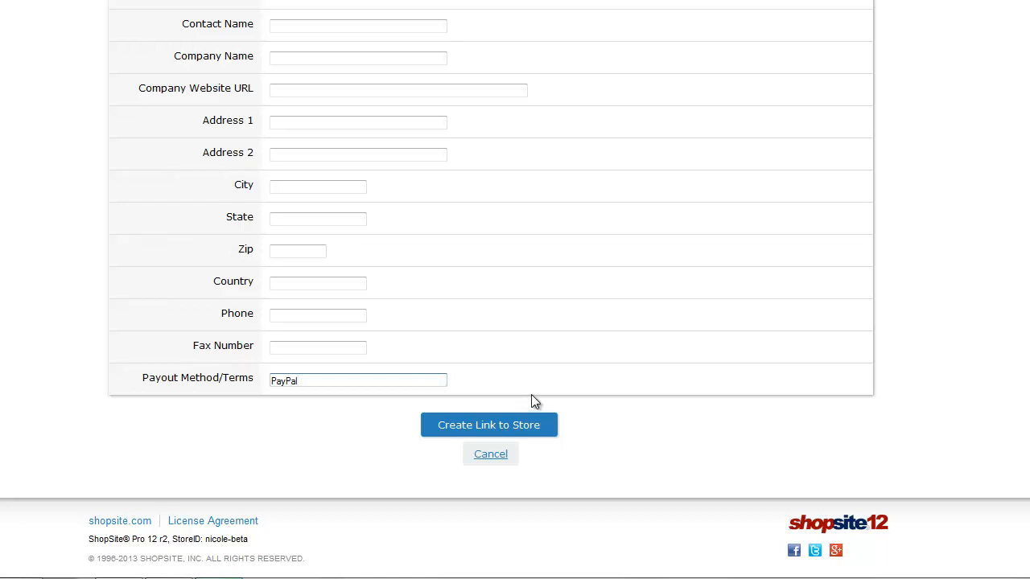
Create the new associate's link to the store and save the associate
scroll(530, 398, "up", 6)
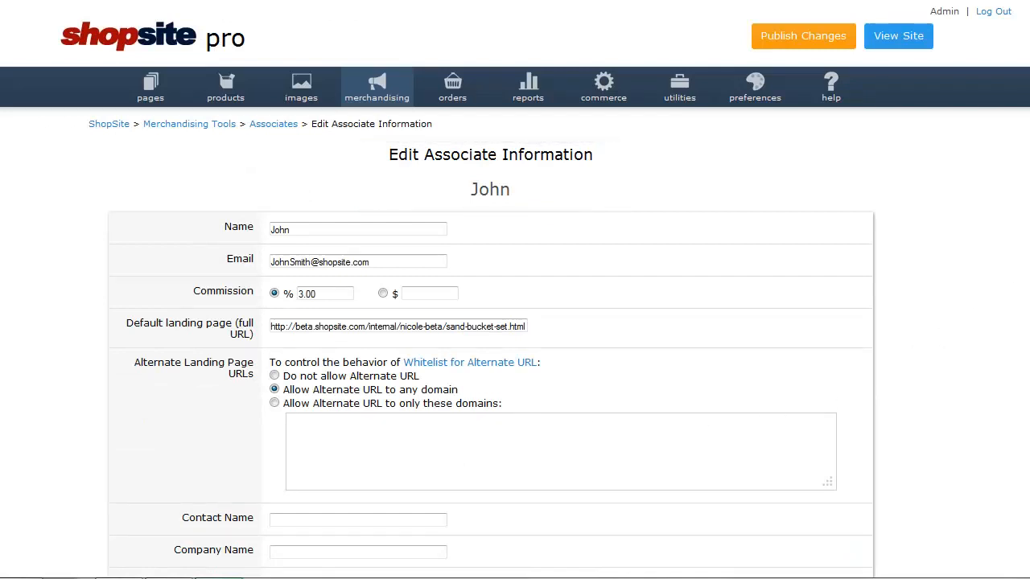
scroll(515, 290, "down", 7)
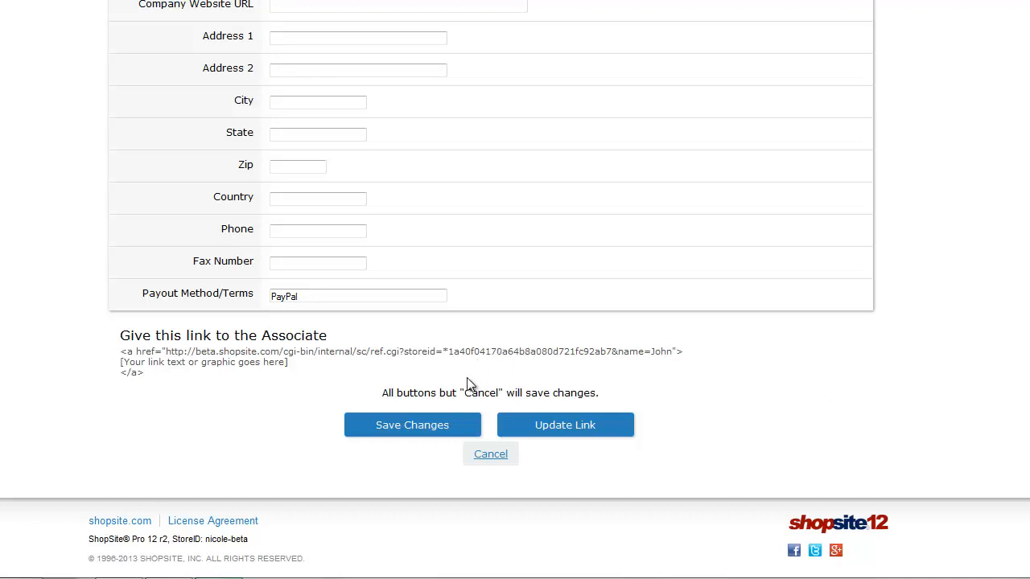
left_click(458, 426)
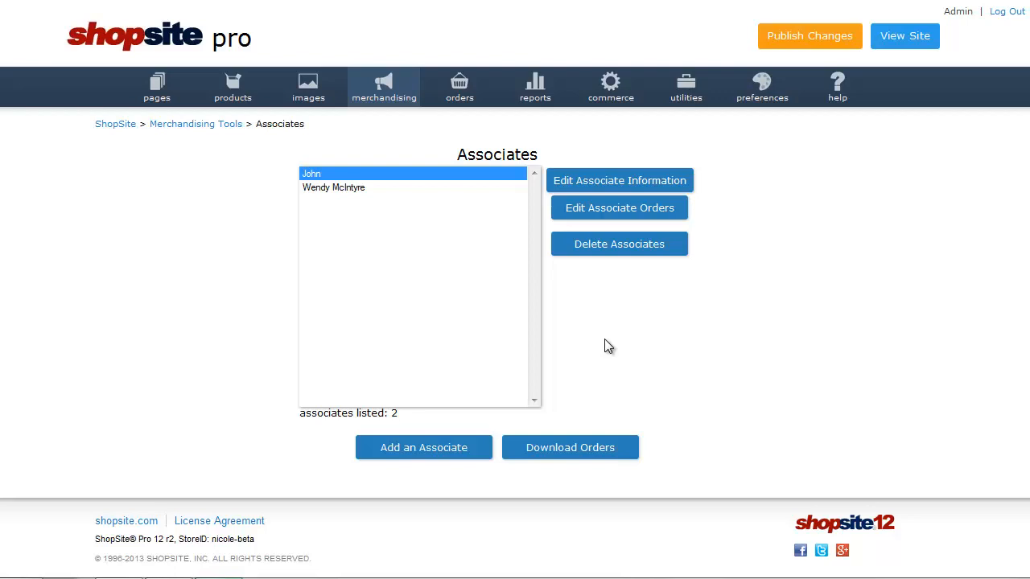
Edit the new associate's information to set the commission to 5.00 percent, and save the changes
left_click(680, 182)
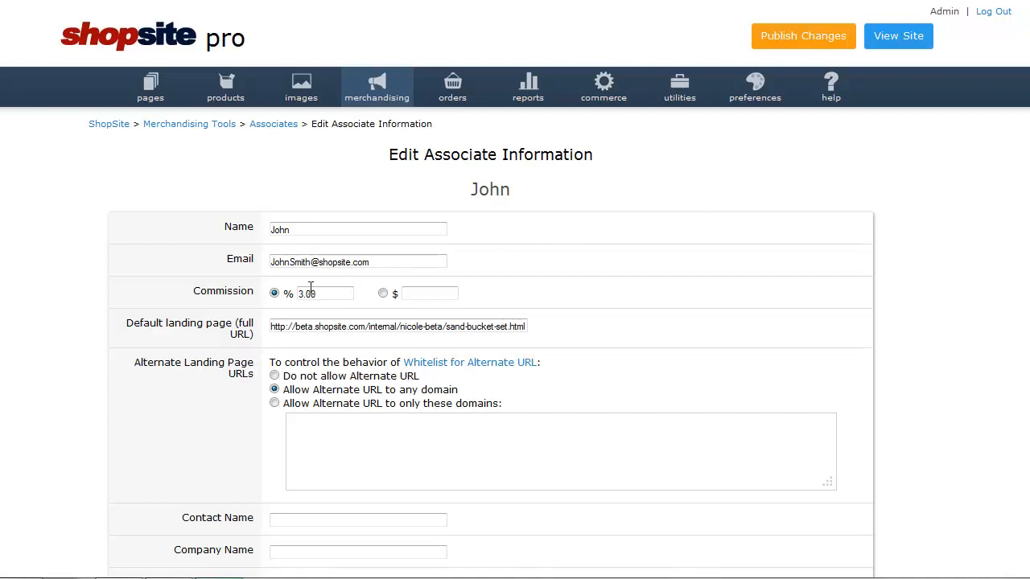
left_click_drag(305, 292, 291, 291)
type("5")
scroll(514, 290, "down", 7)
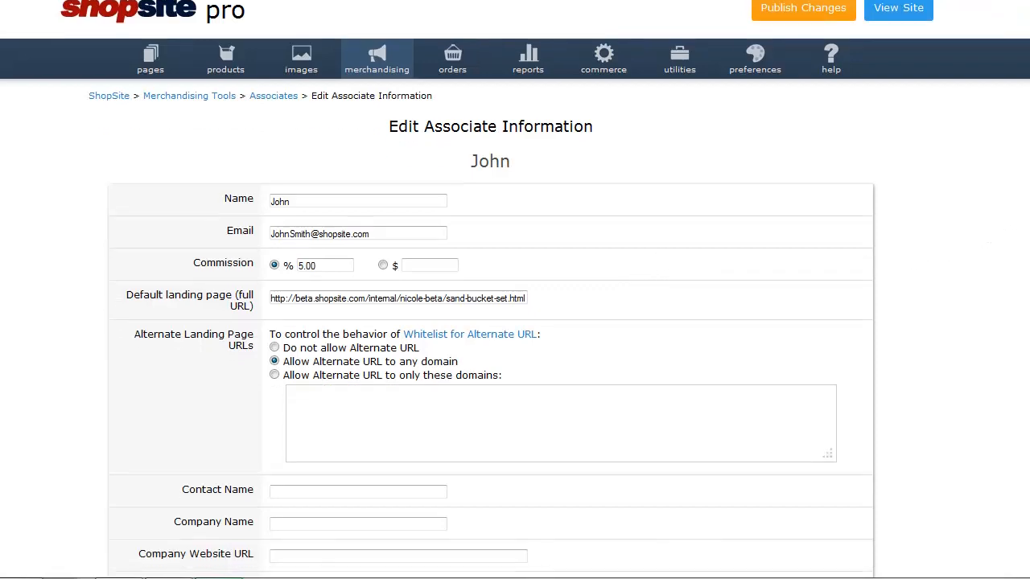
scroll(781, 462, "down", 1)
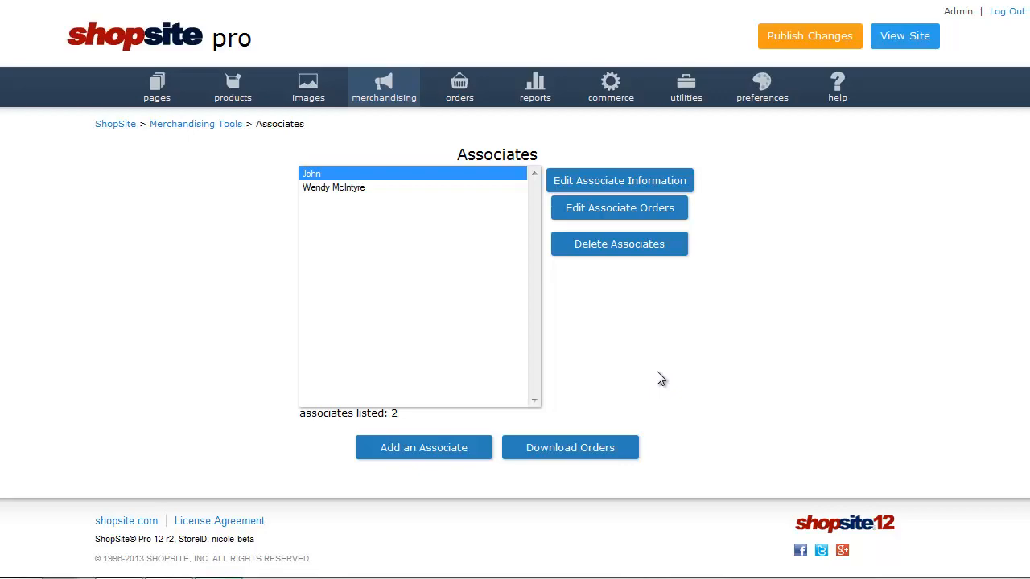
Reopen the new associate's information and copy the full HTML link code provided for the associate
left_click(664, 182)
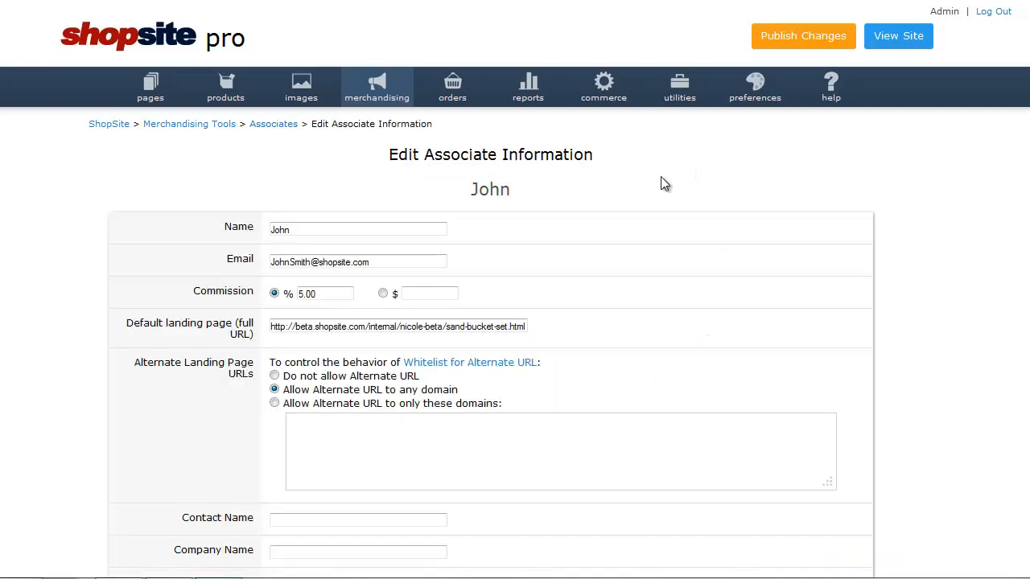
scroll(639, 241, "down", 7)
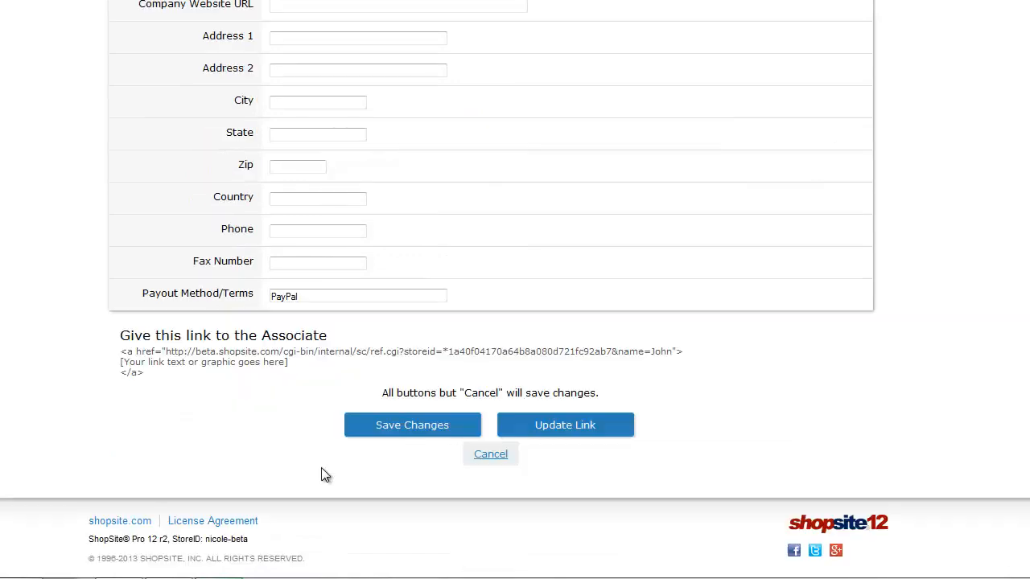
left_click_drag(145, 374, 117, 351)
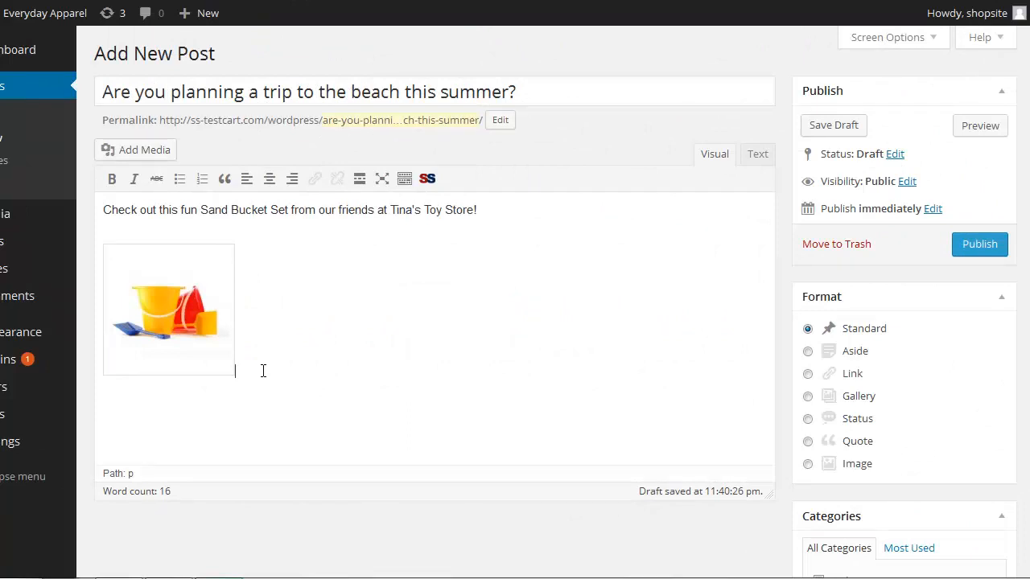
Switch to the WordPress beach trip post and replace the &nbsp; in its HTML source with the copied link code
left_click(263, 370)
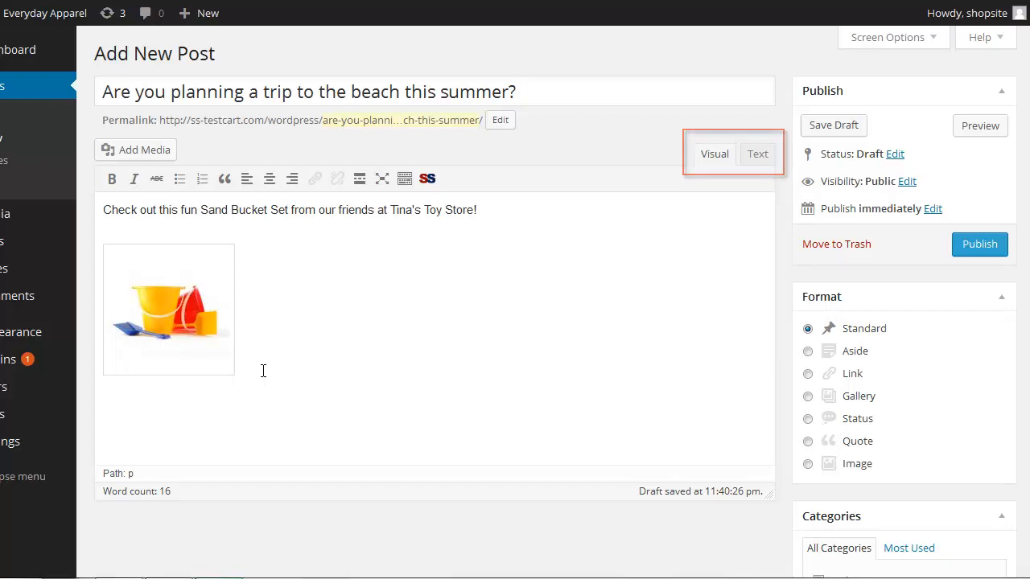
left_click(759, 154)
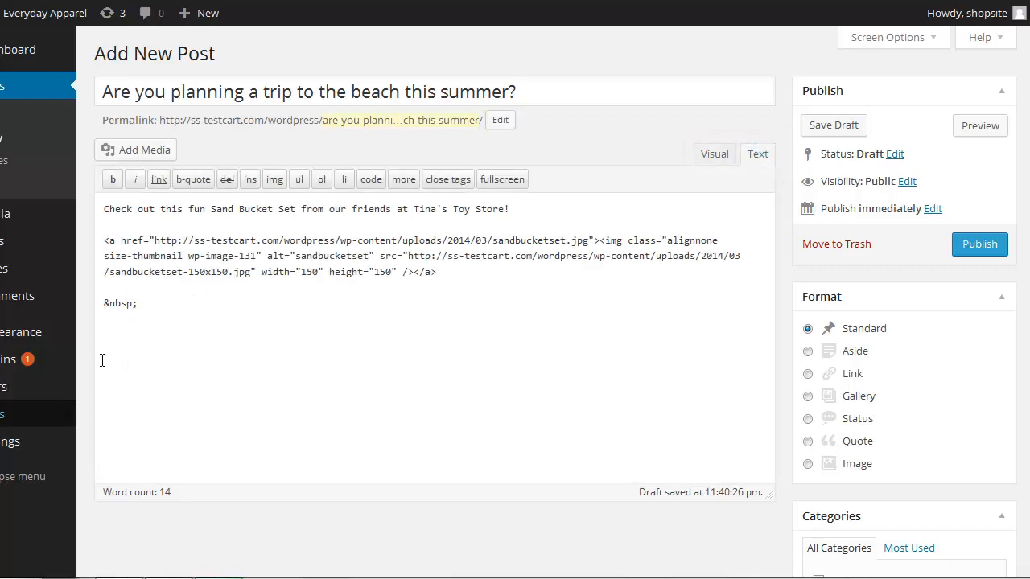
triple_click(93, 308)
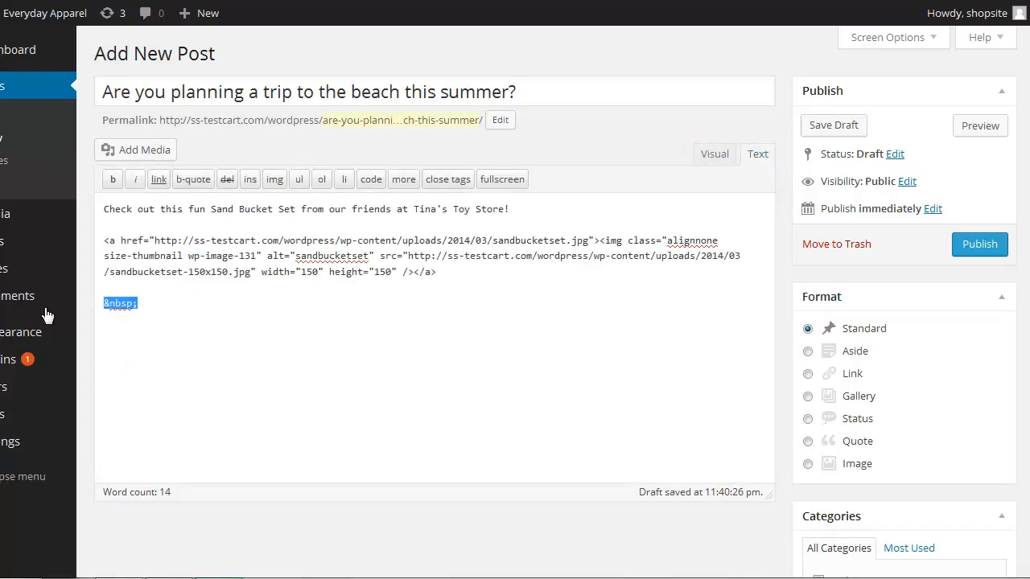
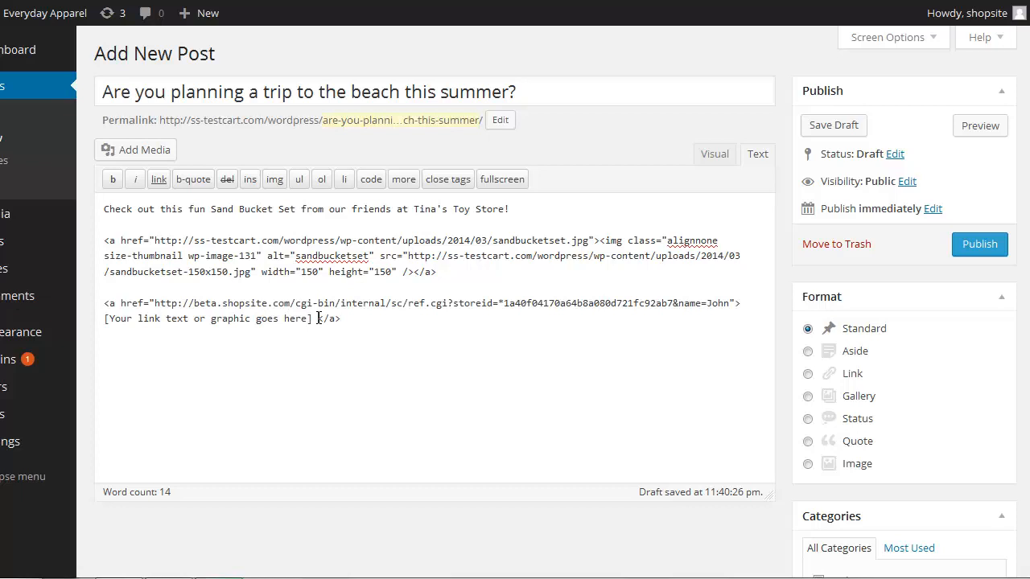
Replace the link's placeholder text with "Click here for more information" and return the post to the visual view
left_click_drag(318, 319, 90, 312)
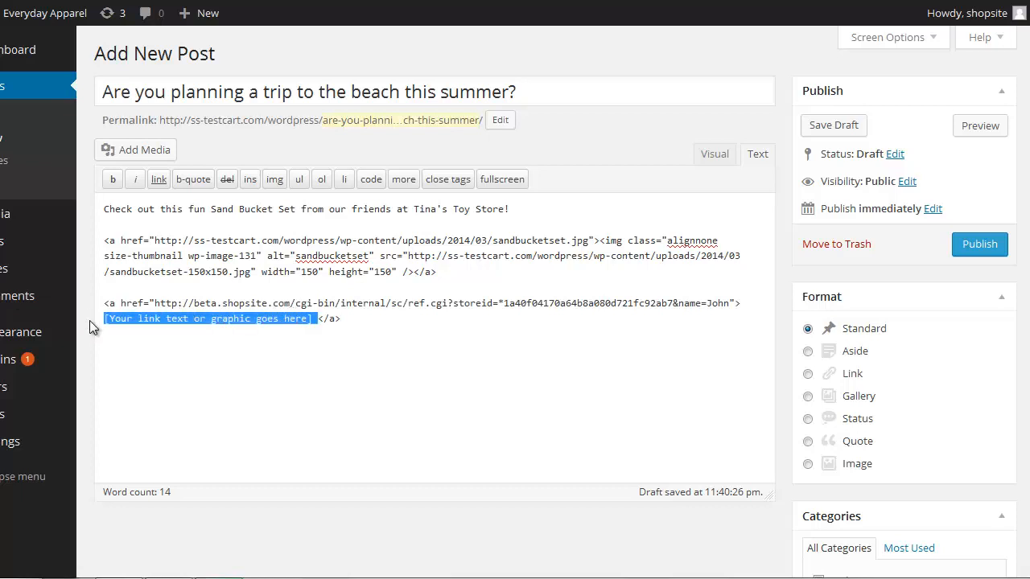
type("Click here ")
type("for more in")
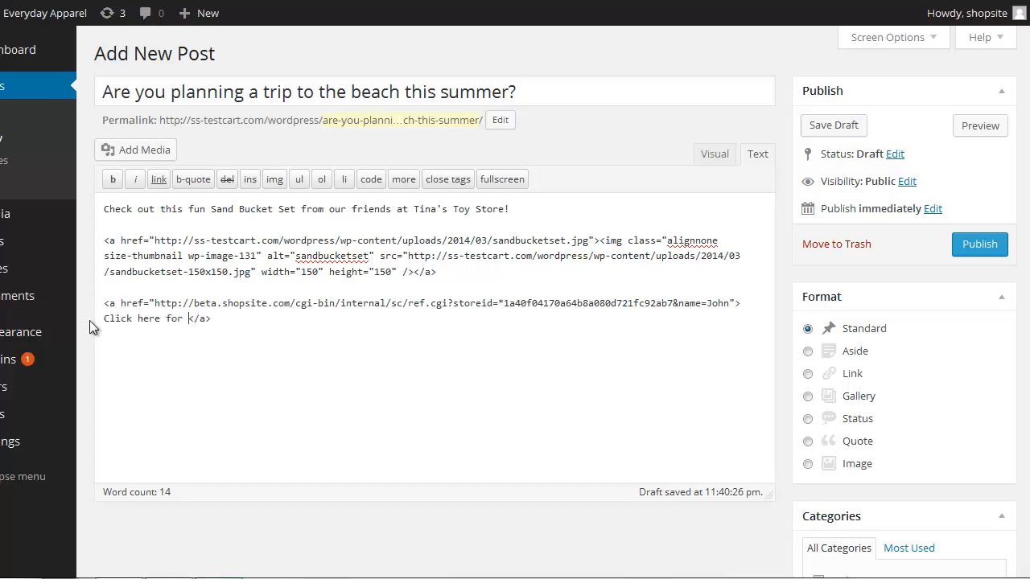
type("formation")
left_click(707, 164)
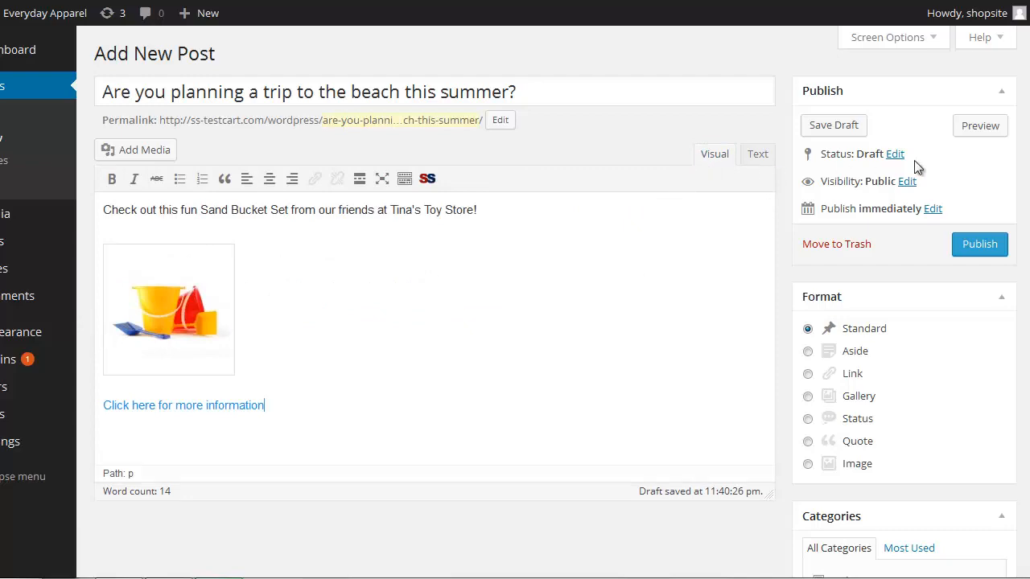
Preview the post and follow its "Click here for more information" link
left_click(979, 126)
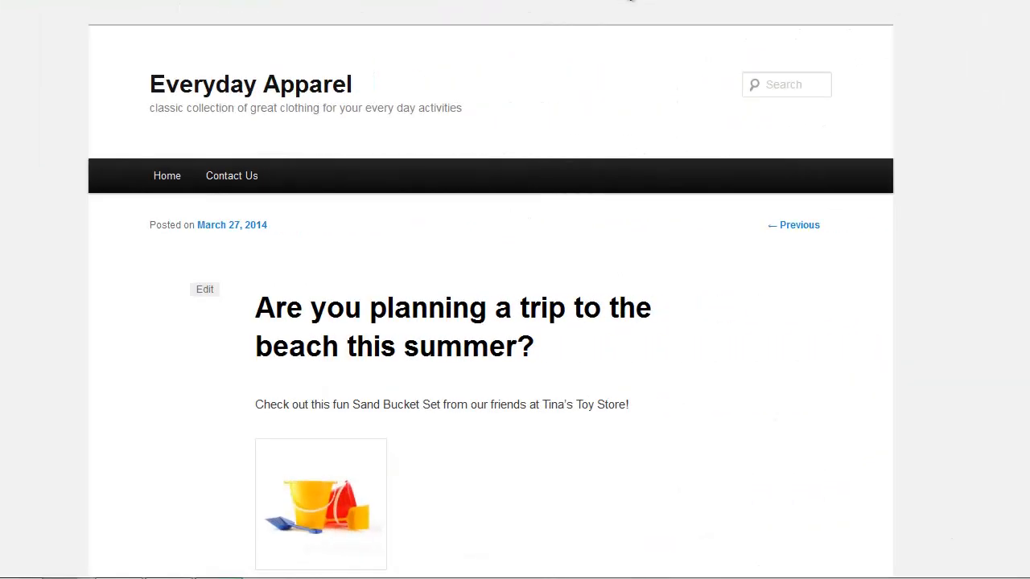
scroll(531, 251, "down", 3)
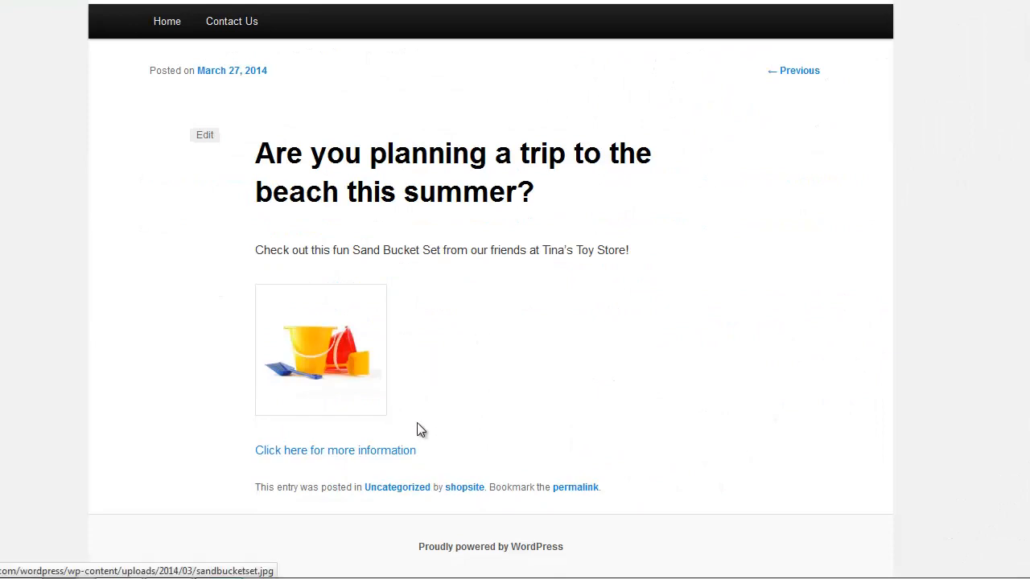
left_click(377, 451)
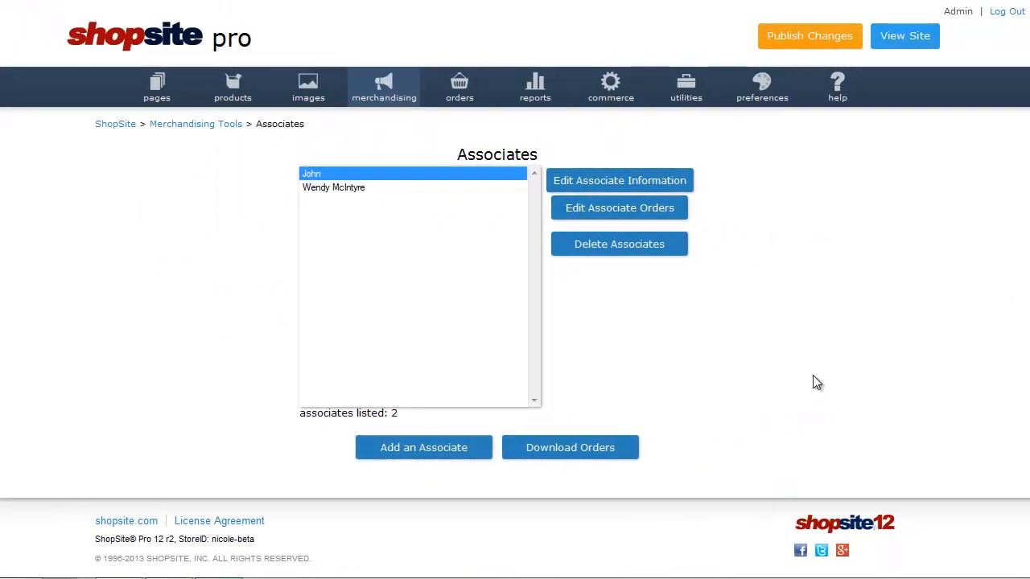
Open the orders of the second associate in ShopSite's associates list
left_click(346, 192)
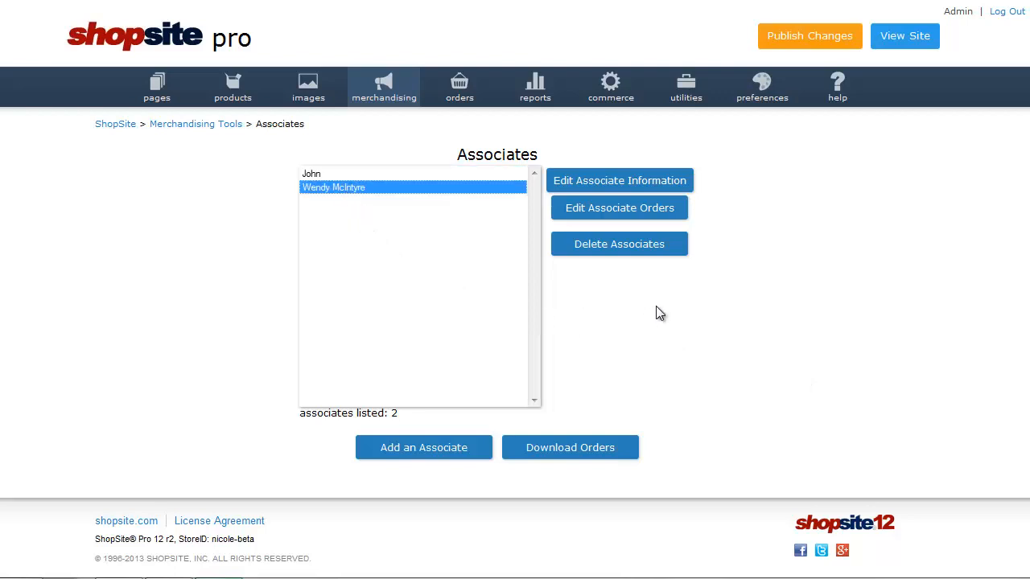
left_click(673, 217)
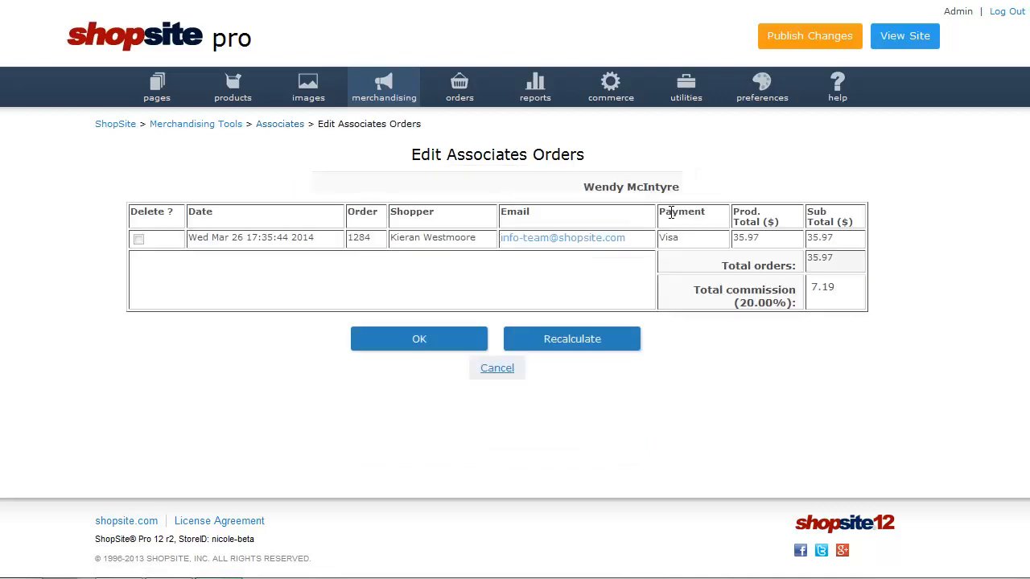